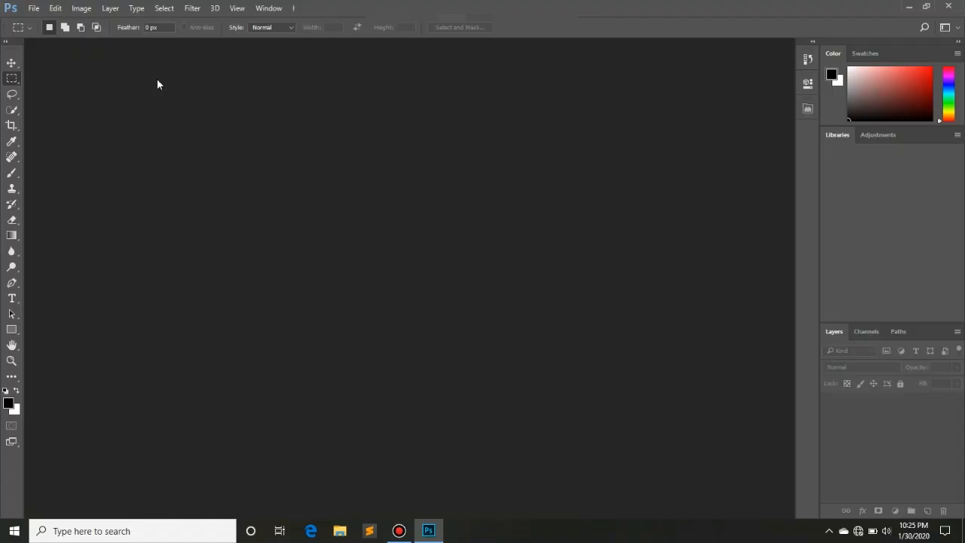
Create a new document from the Default Photoshop Size preset, 7 x 5 inches at 300 pixels/inch in RGB with a white background
left_click(32, 9)
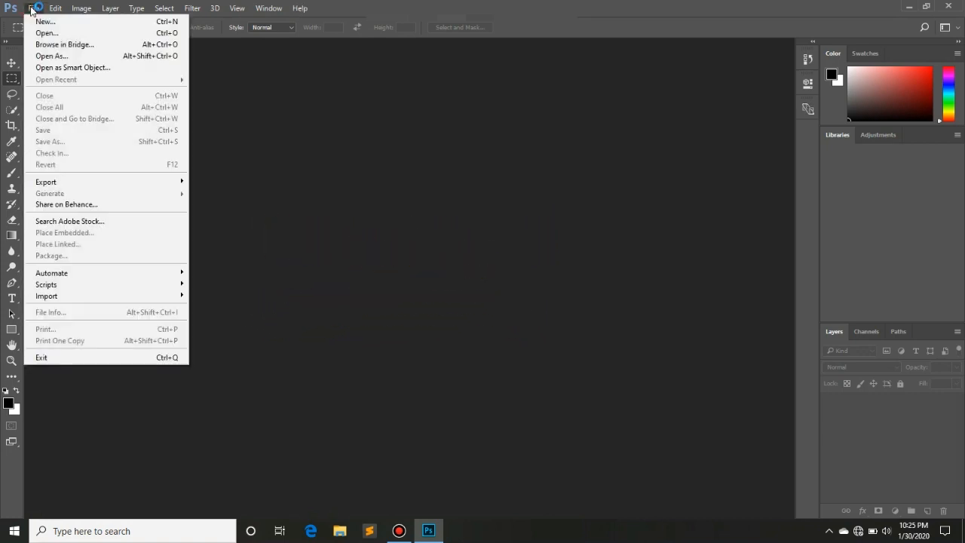
left_click(43, 21)
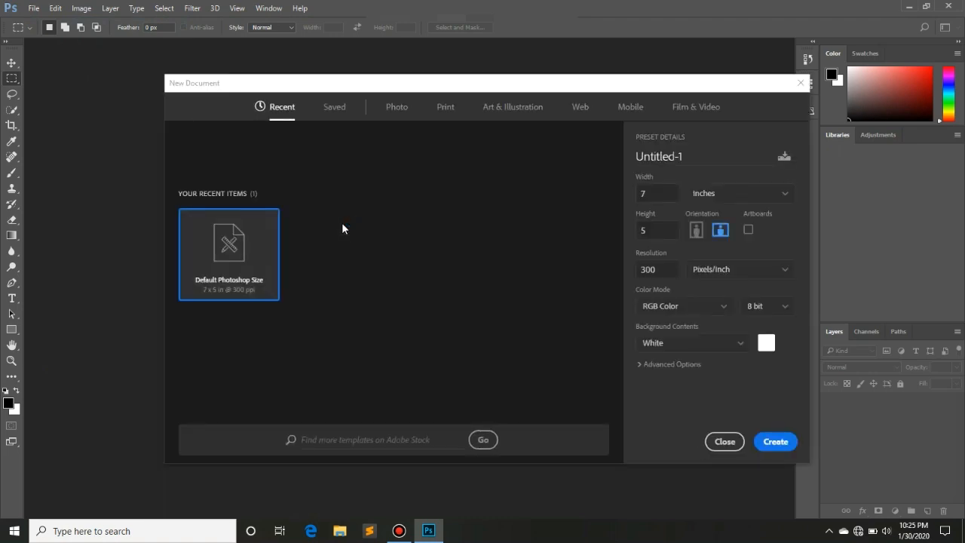
left_click(776, 443)
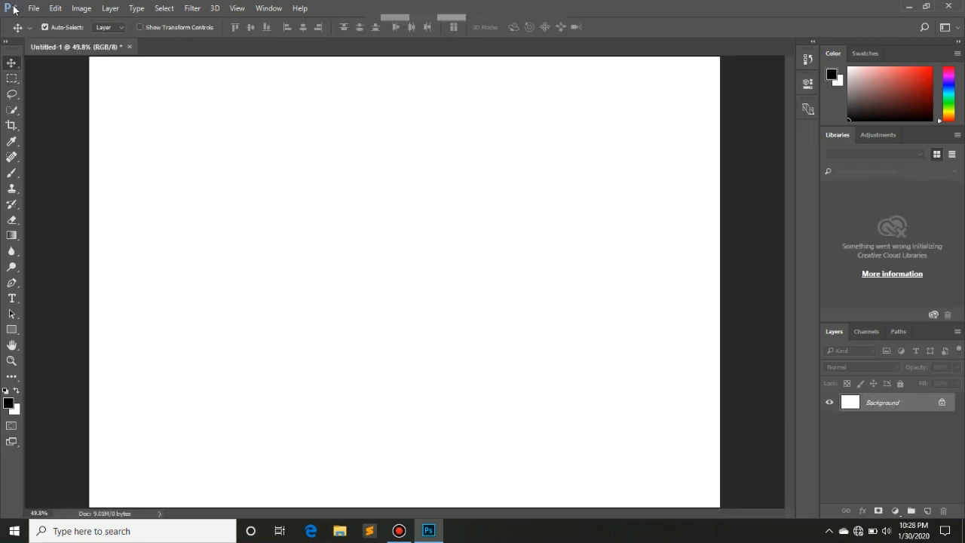
Try to open the Performance preferences and dismiss the error dialog
left_click(29, 10)
left_click(29, 11)
left_click(55, 7)
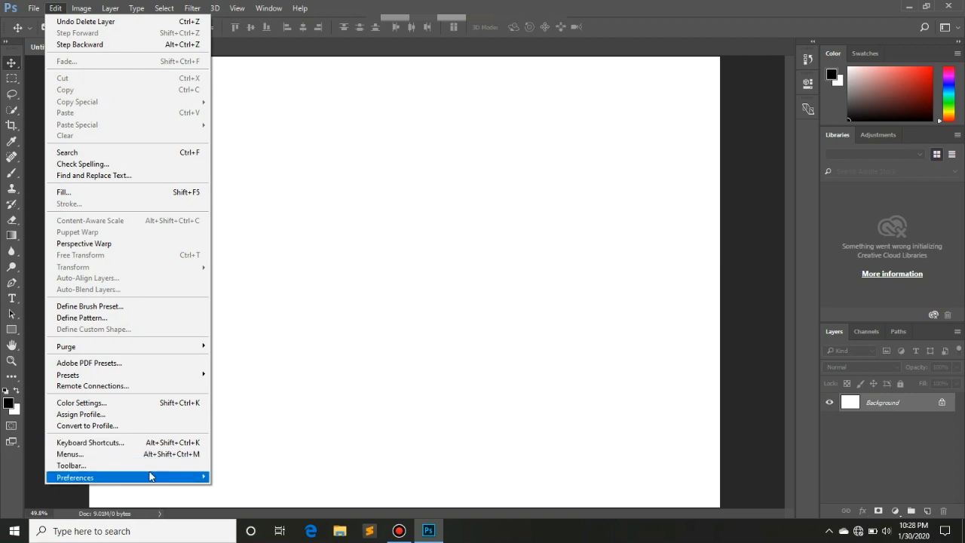
mouse_move(143, 477)
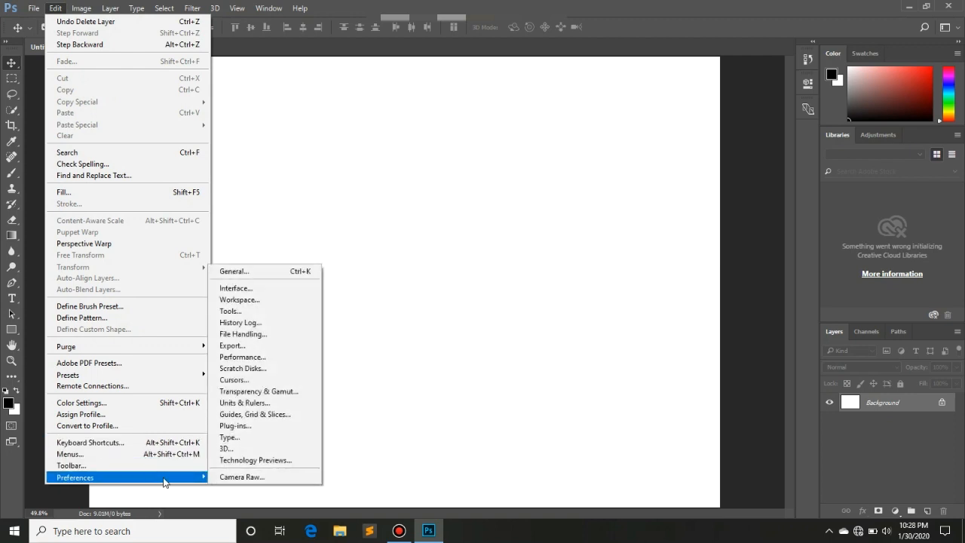
left_click(264, 356)
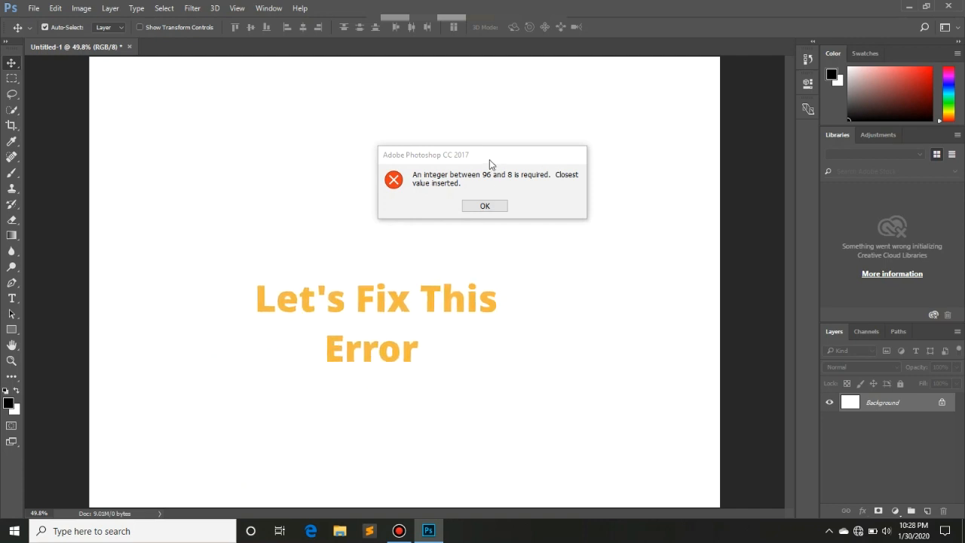
left_click_drag(485, 157, 413, 233)
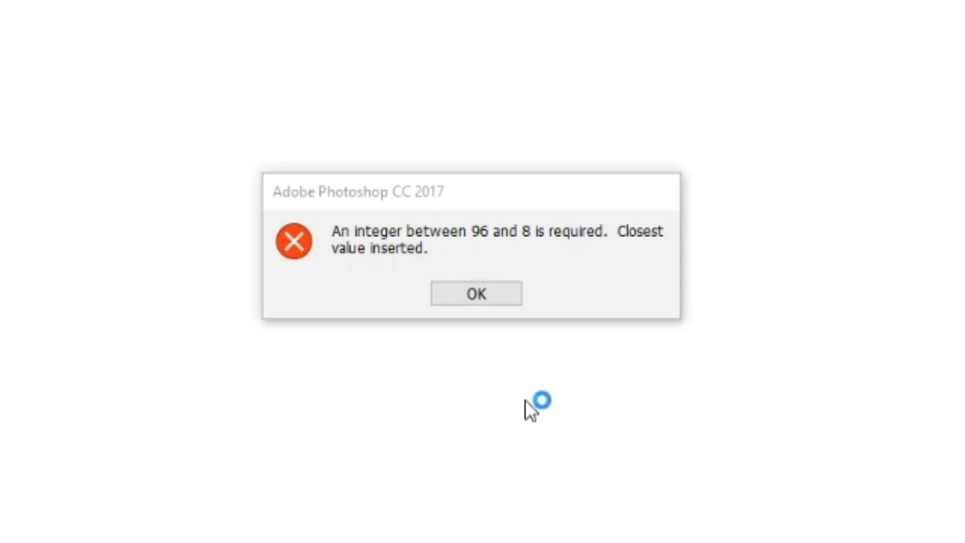
left_click(482, 295)
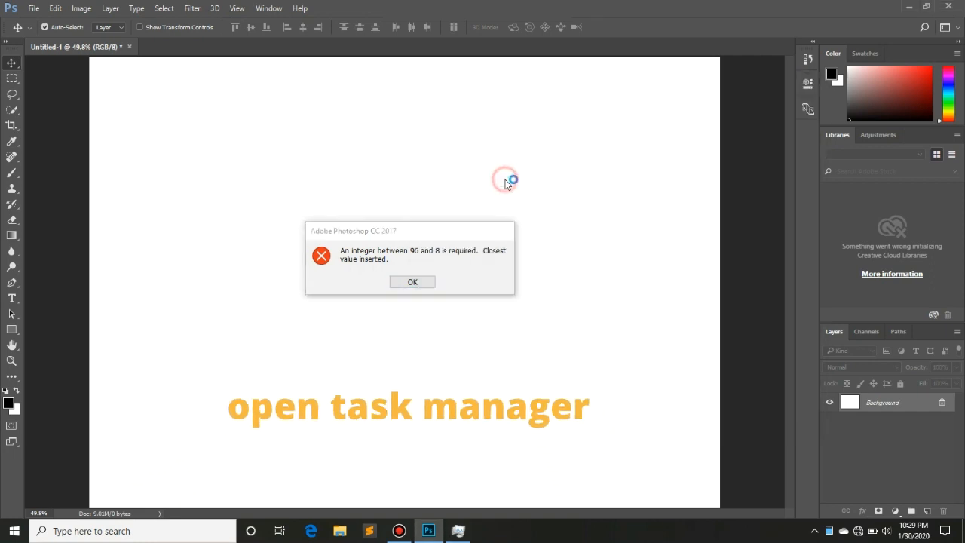
Switch to Task Manager, end the Adobe Photoshop CC 2017 task and close Task Manager
left_click(459, 530)
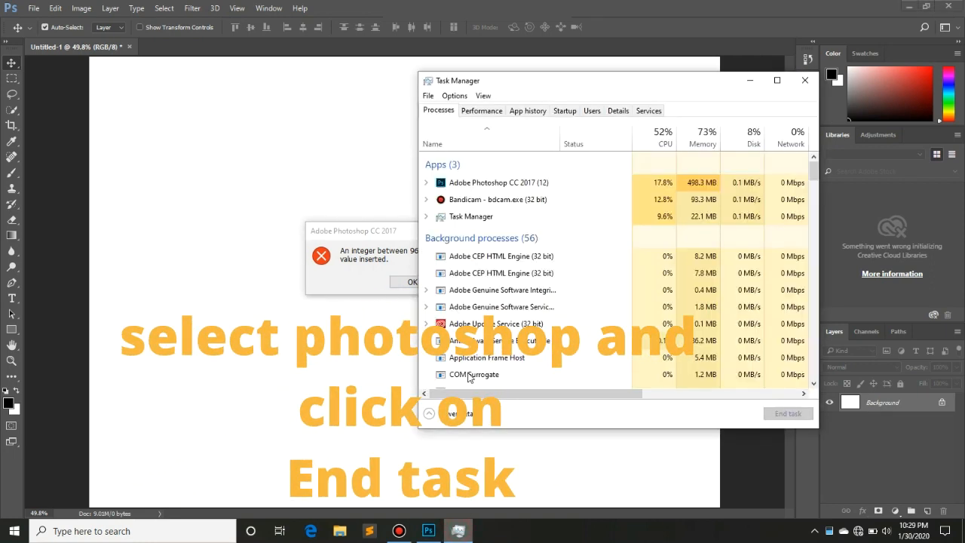
left_click(499, 184)
left_click(783, 417)
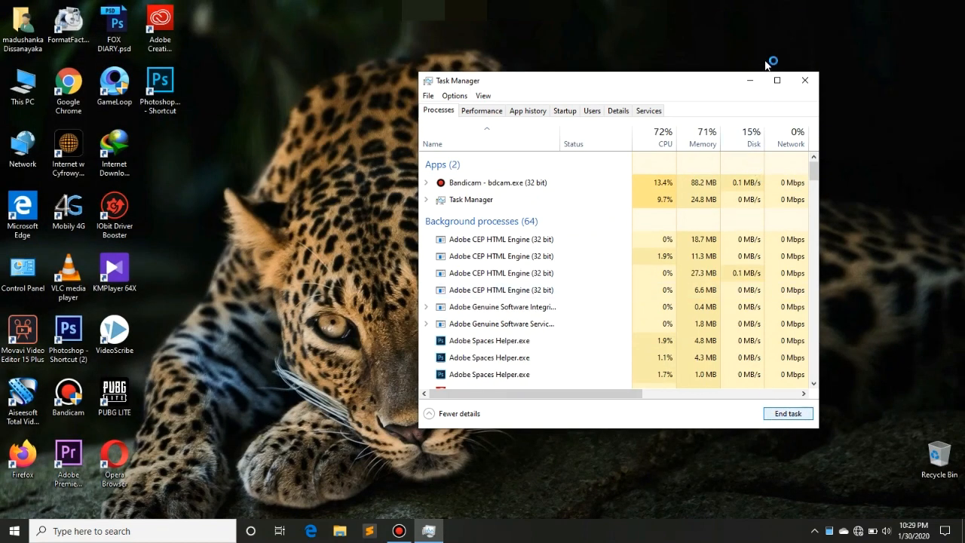
left_click(803, 80)
Find the Windows Run app and use it to launch the Registry Editor with regedit
left_click(154, 531)
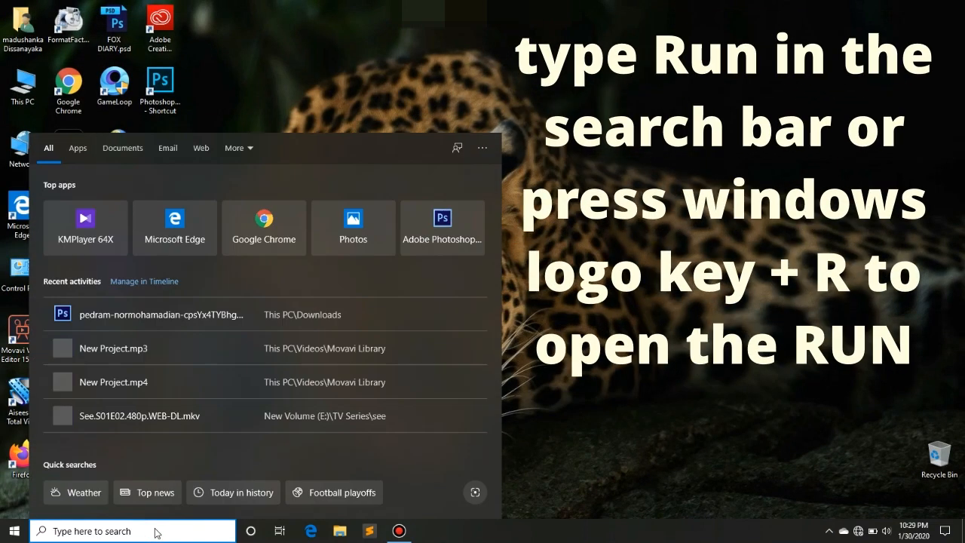
type("RUN")
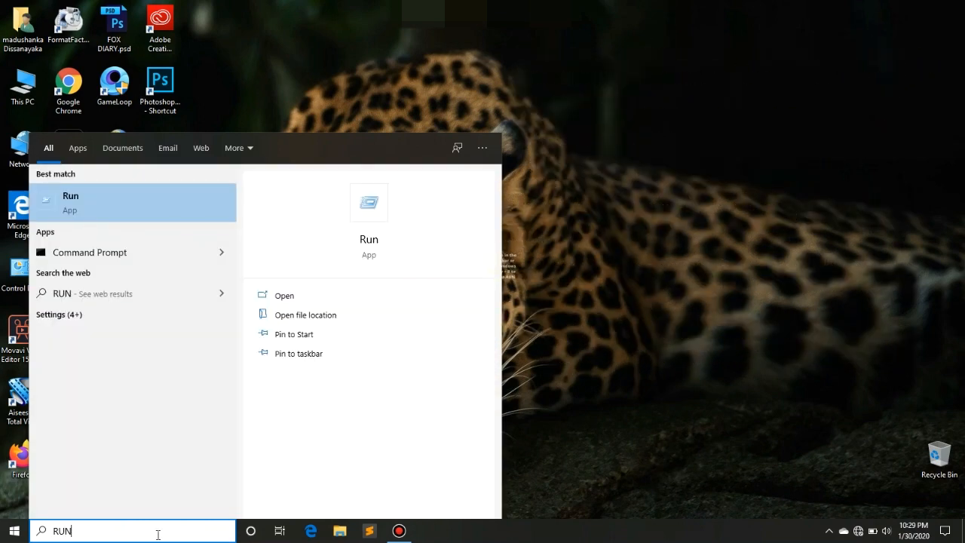
left_click(83, 212)
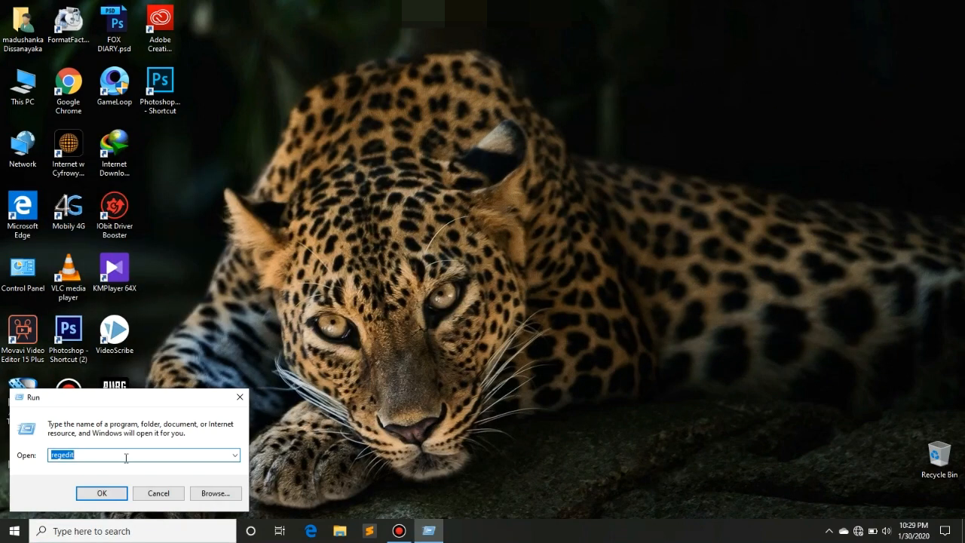
key("BackSpace")
type("re")
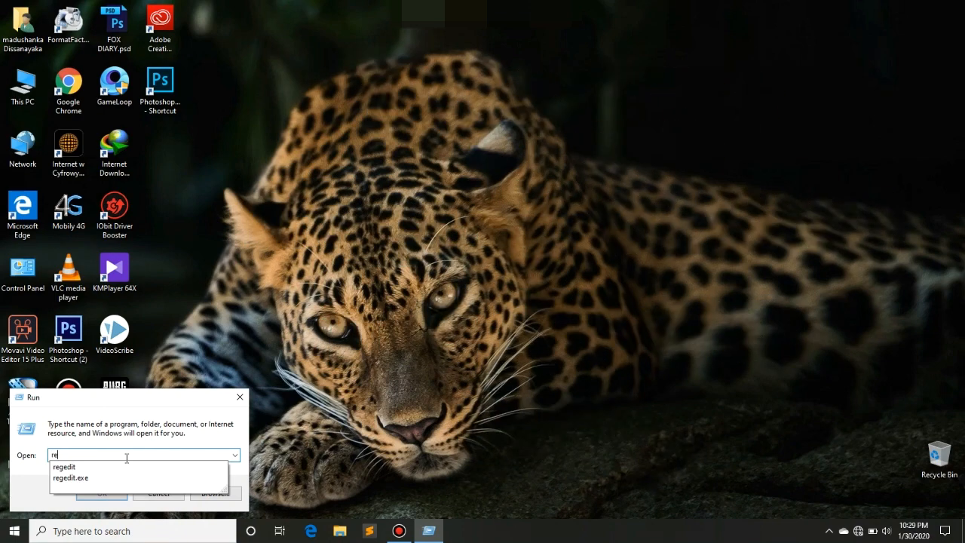
key("Down")
key("Return")
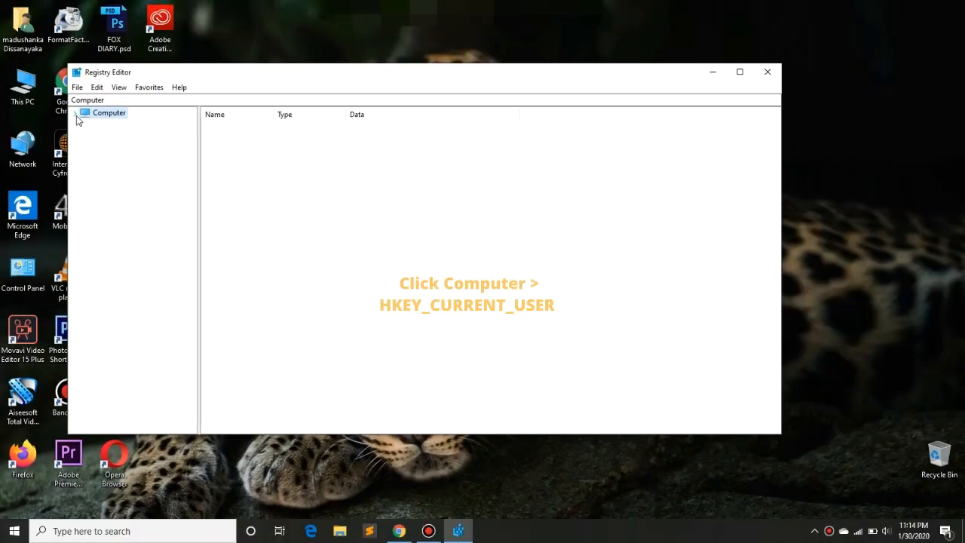
Navigate the registry to HKEY_CURRENT_USER\Software\Adobe\Photoshop\110.0
left_click(76, 114)
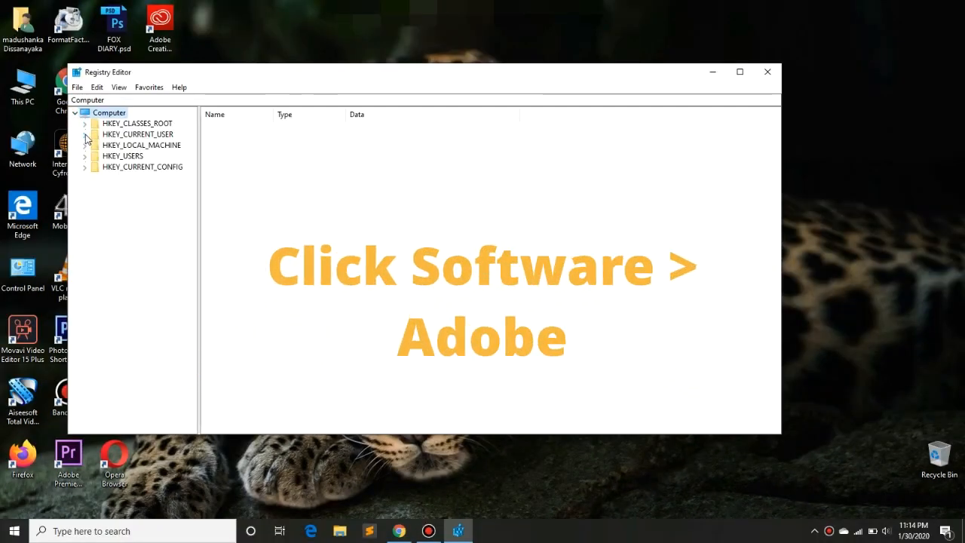
left_click(84, 134)
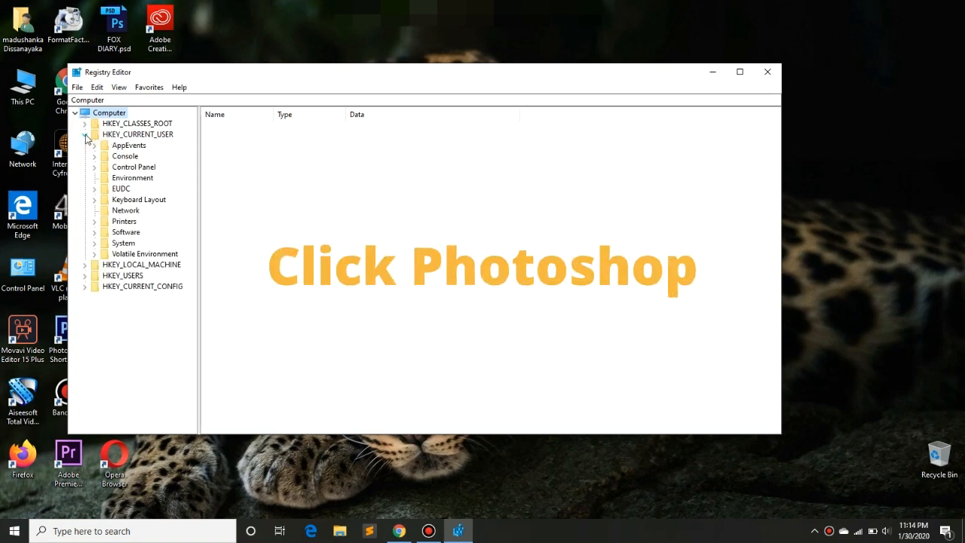
left_click(94, 231)
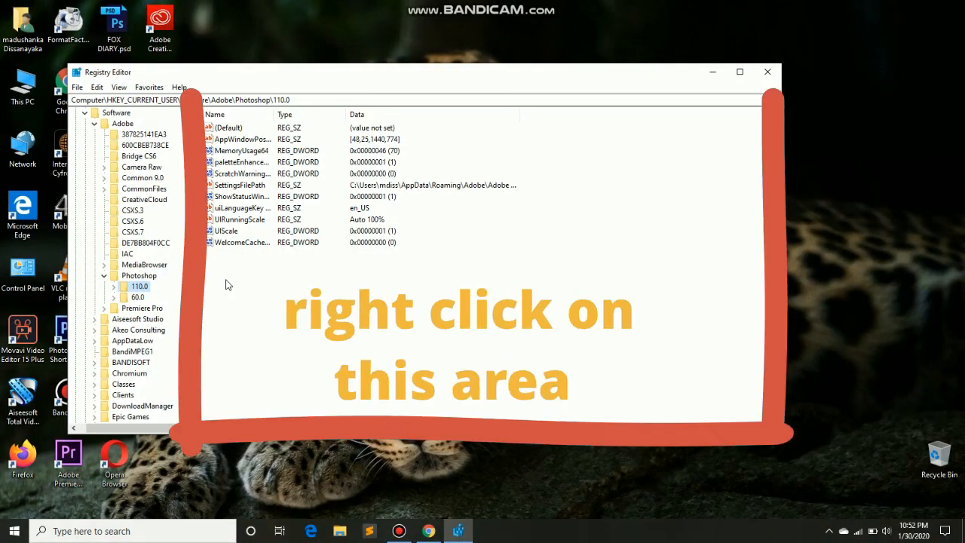
Create a DWORD (32-bit) value named OverridePhysicalMemoryMB in the Photoshop 110.0 key
right_click(226, 281)
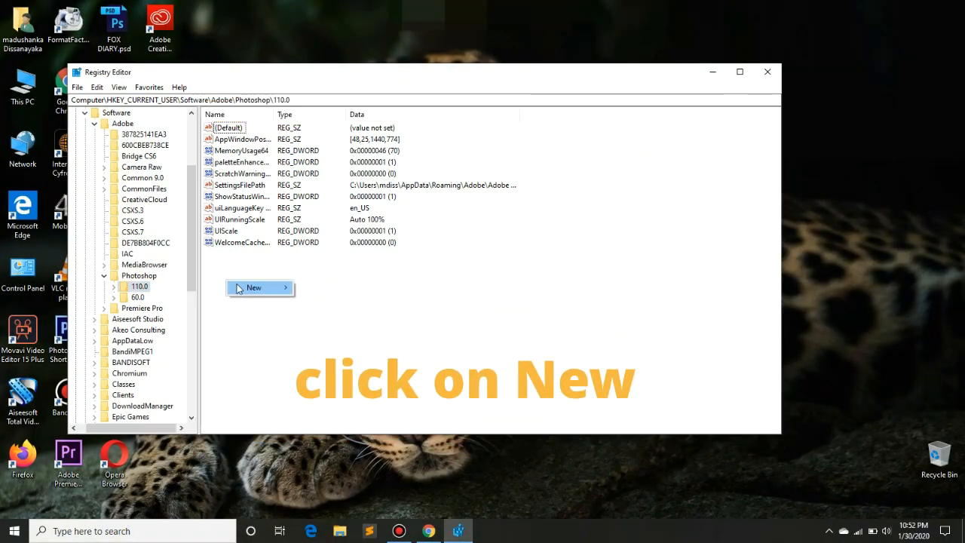
mouse_move(241, 289)
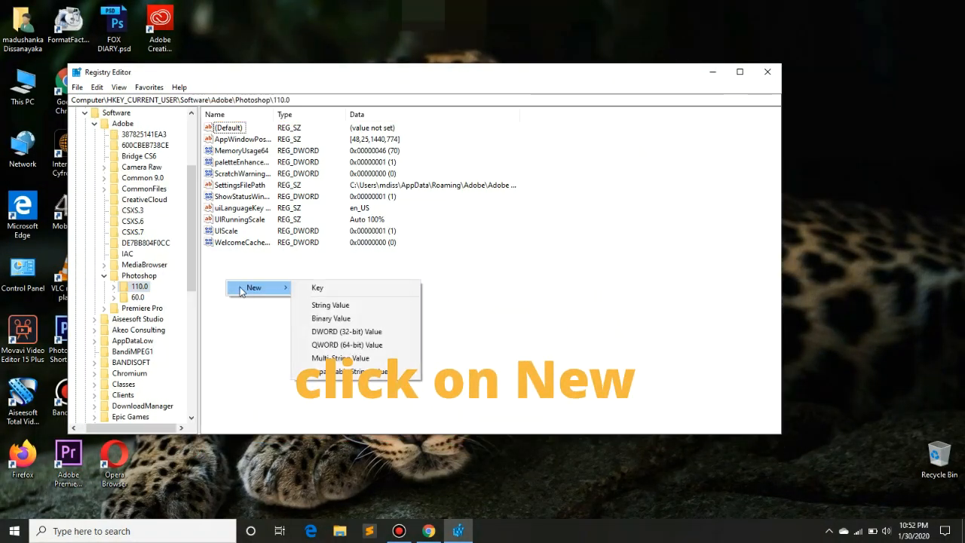
left_click(331, 332)
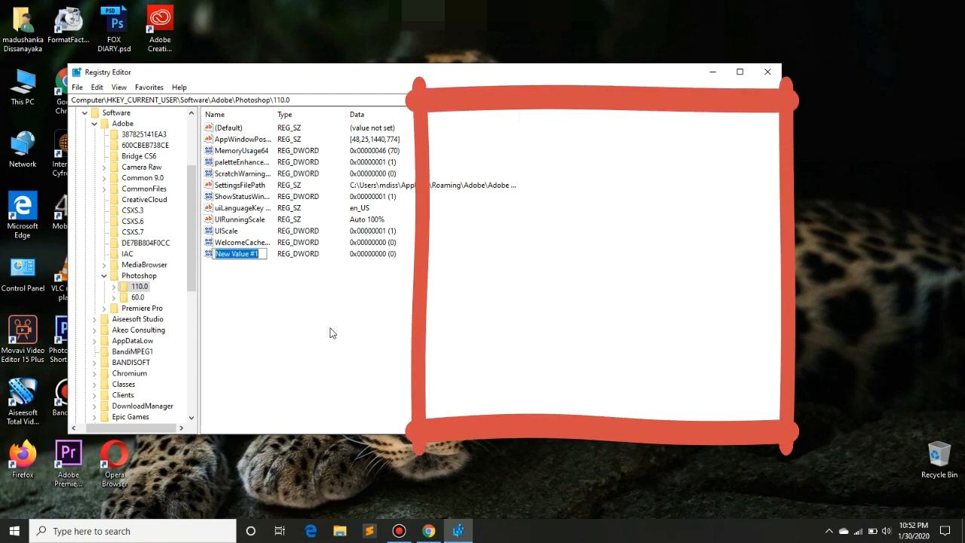
type("Over")
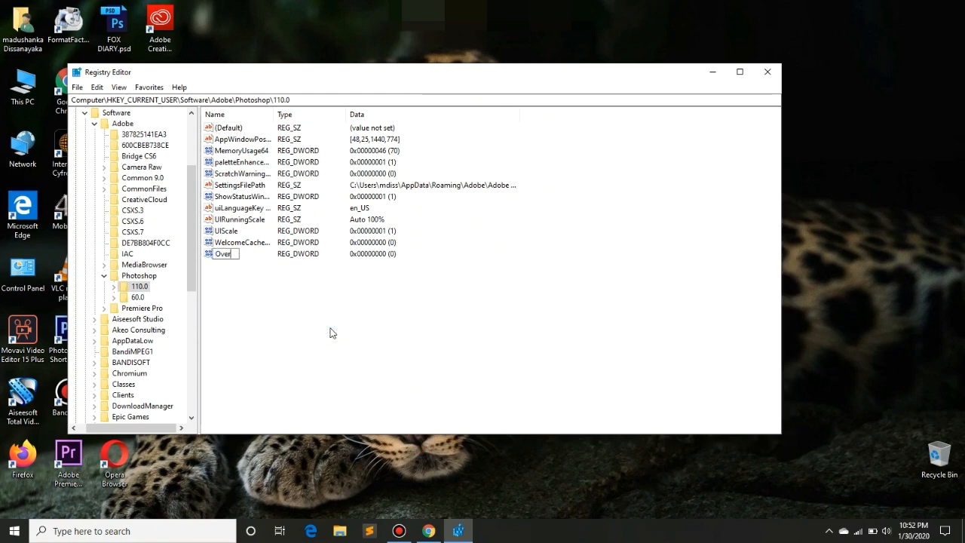
type("ride")
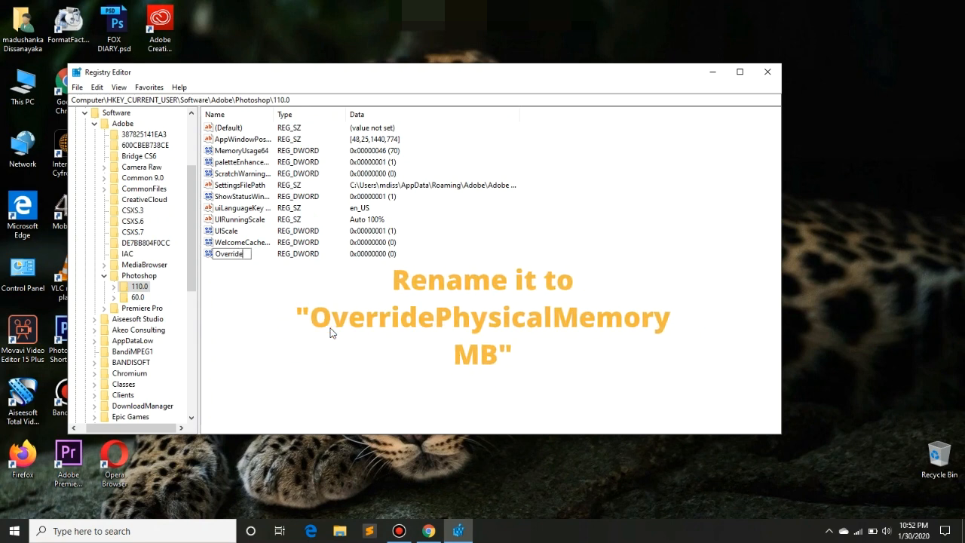
type("PhysicalMemoryMB")
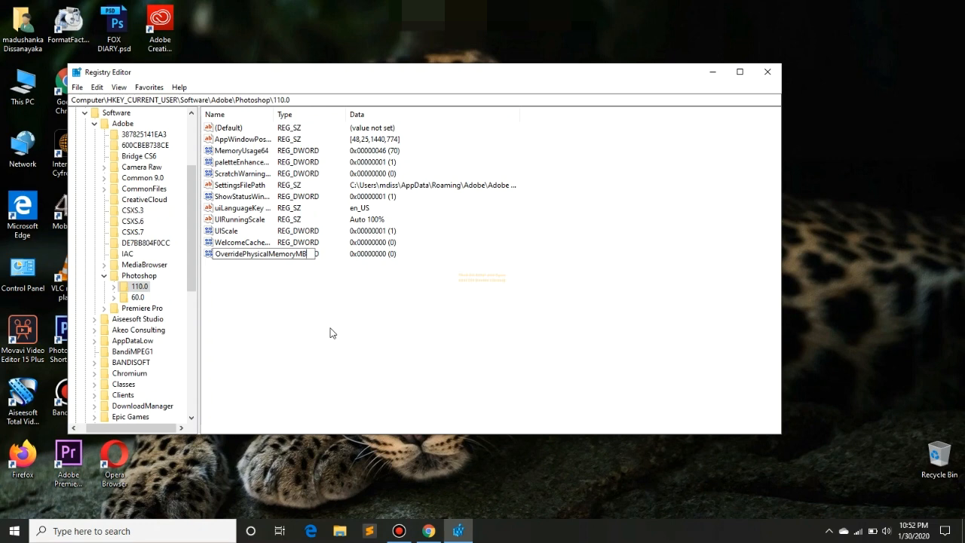
key("Return")
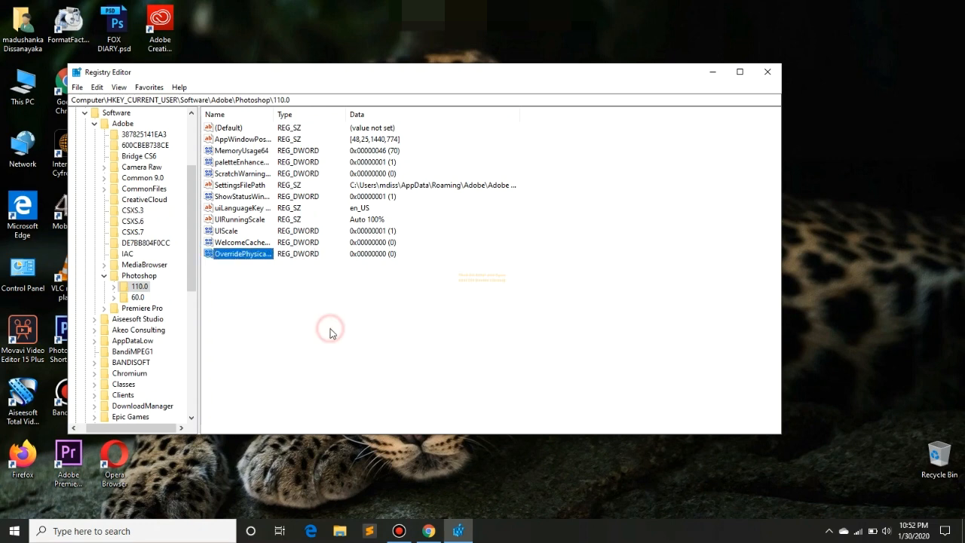
Set the OverridePhysicalMemoryMB value data to 24000 with a Decimal base, and close the Registry Editor
double_click(247, 255)
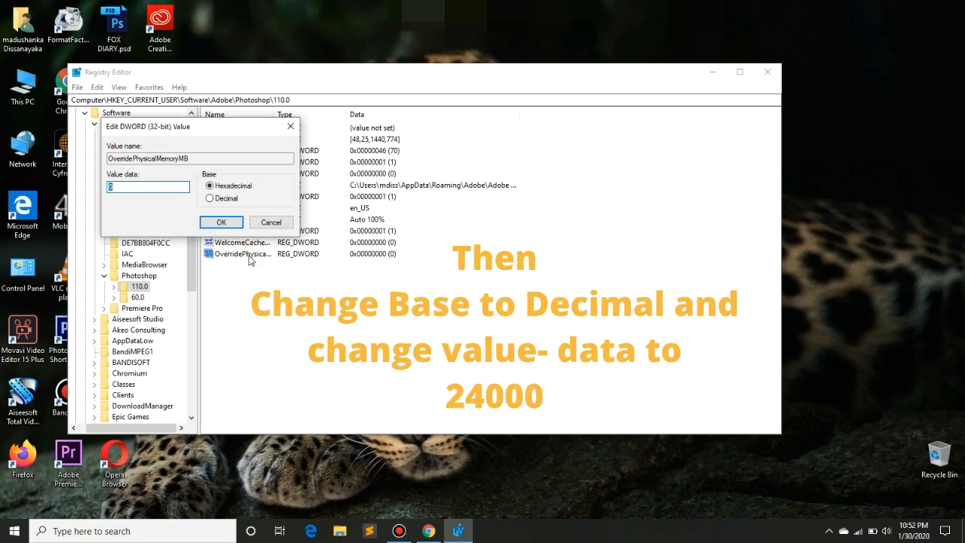
left_click(224, 199)
left_click(151, 187)
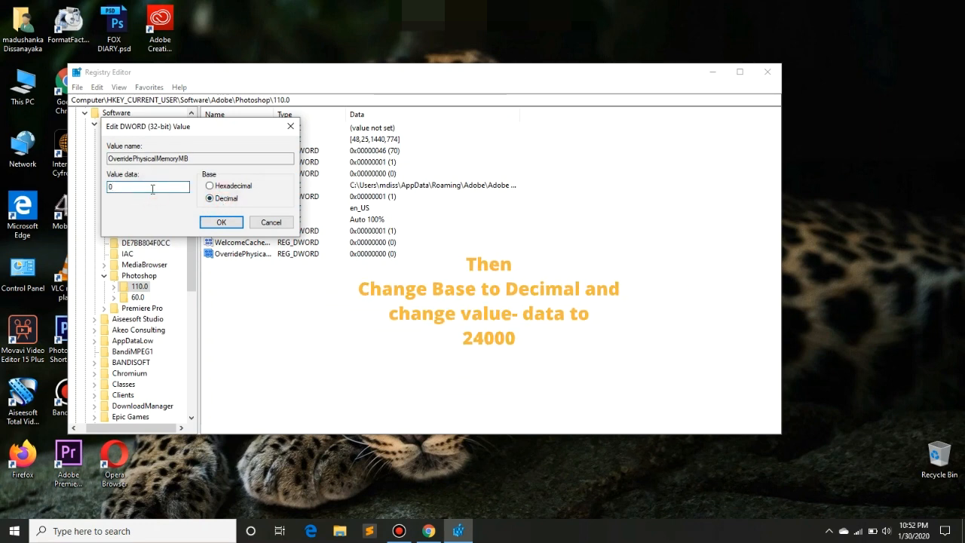
key("BackSpace")
type("24000")
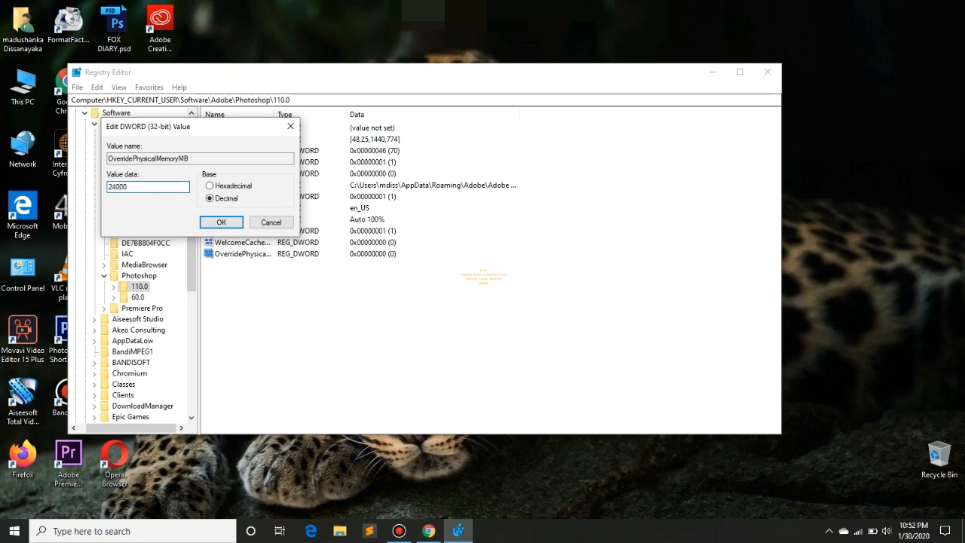
left_click(207, 220)
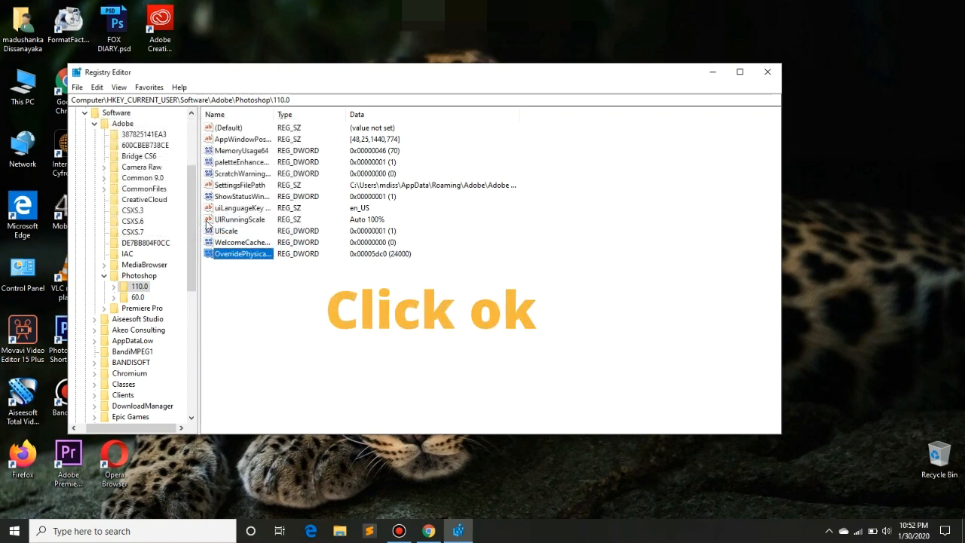
left_click(247, 300)
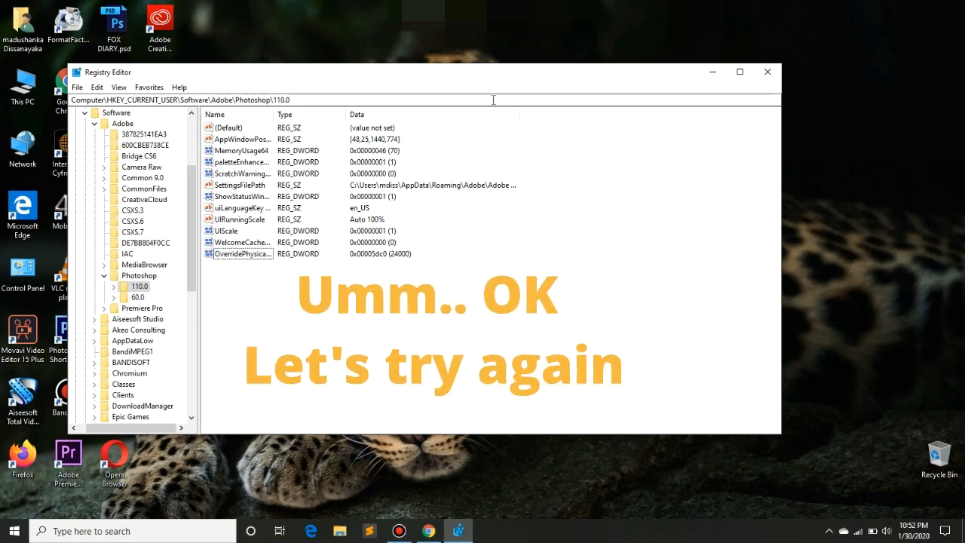
left_click(767, 73)
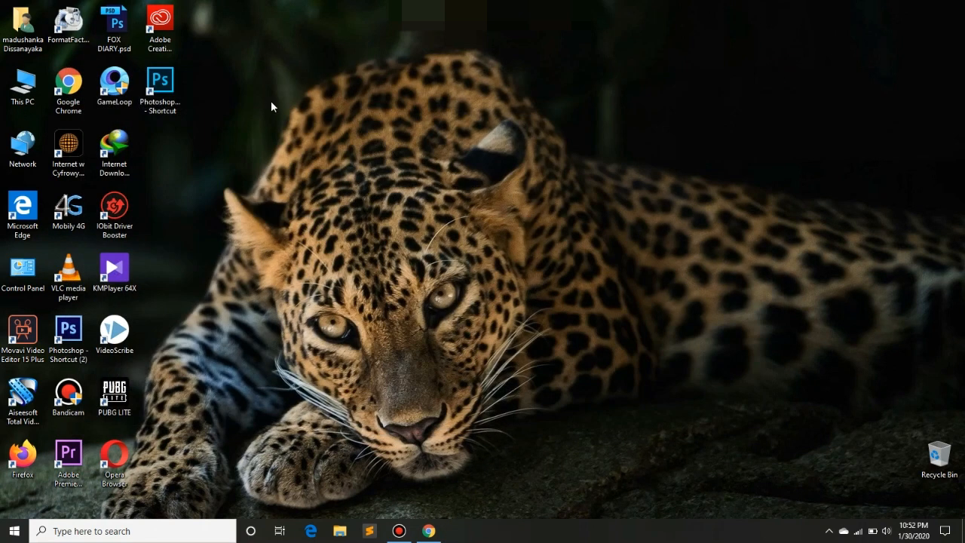
Launch Photoshop and create a new document from the Default Photoshop Size preset, 7 x 5 in at 300 ppi
left_click(166, 87)
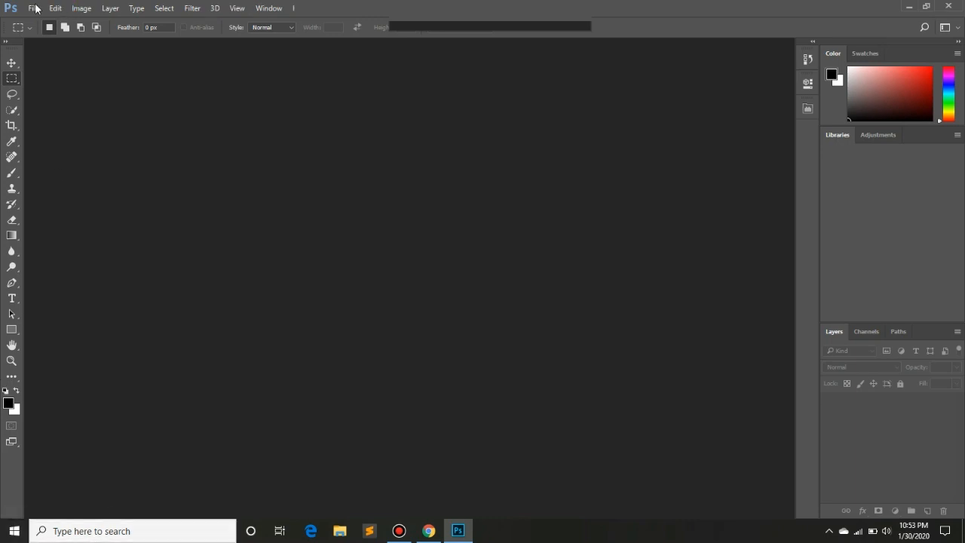
left_click(32, 9)
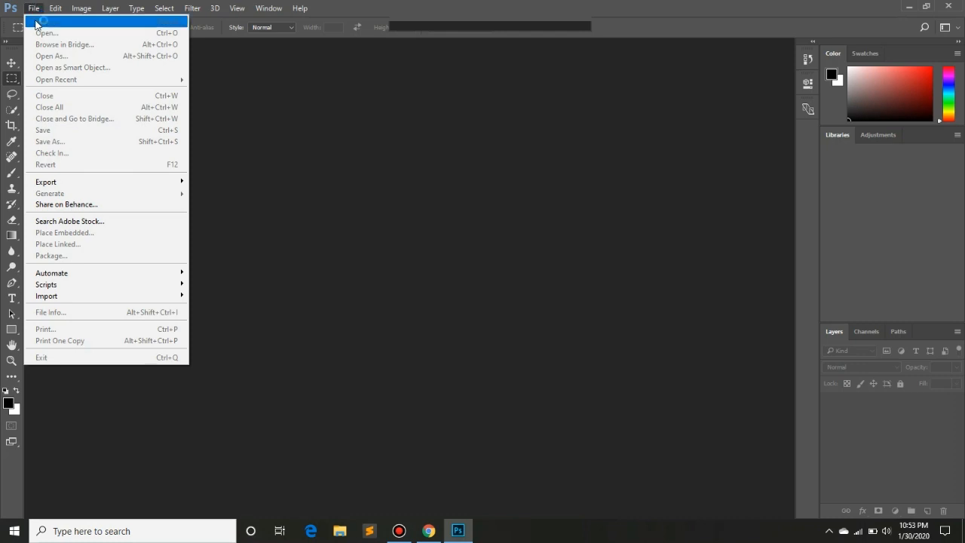
left_click(38, 24)
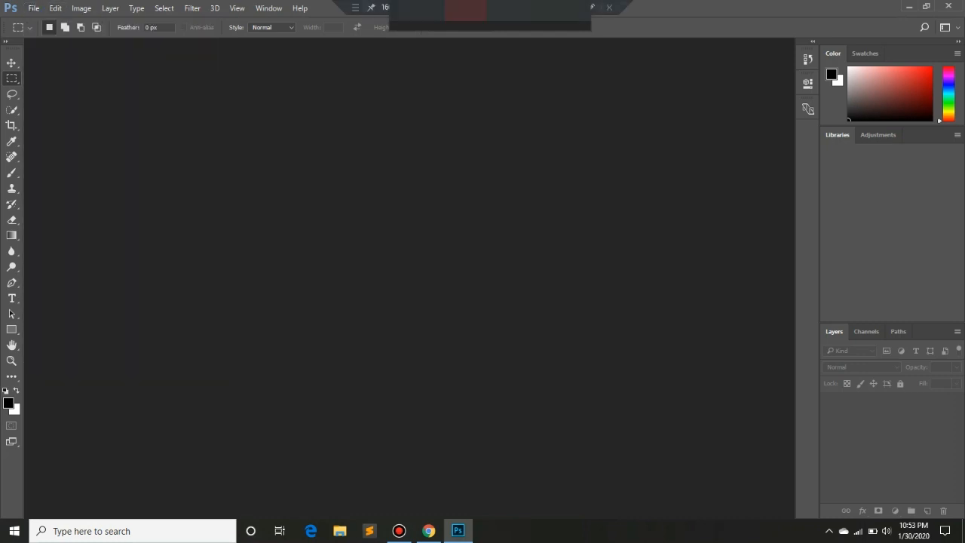
left_click(34, 8)
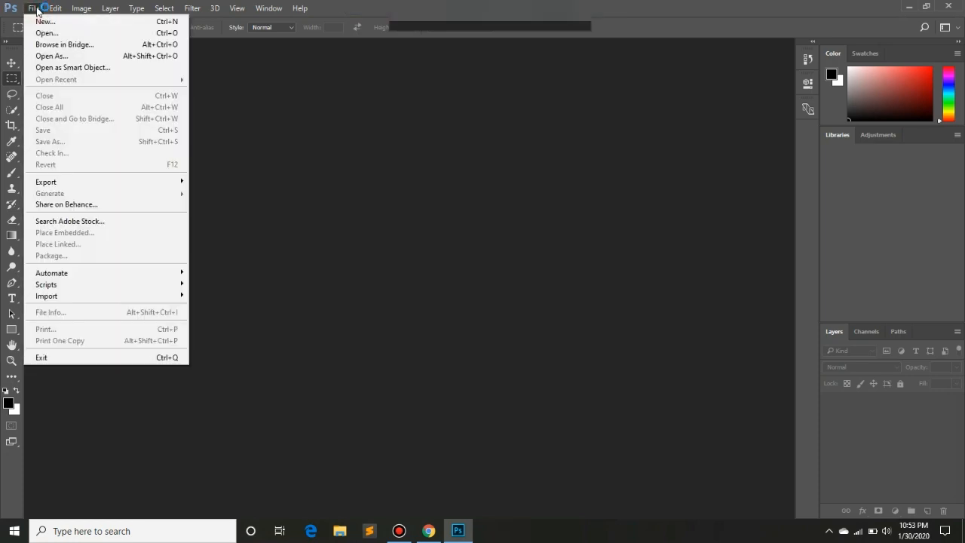
left_click(38, 22)
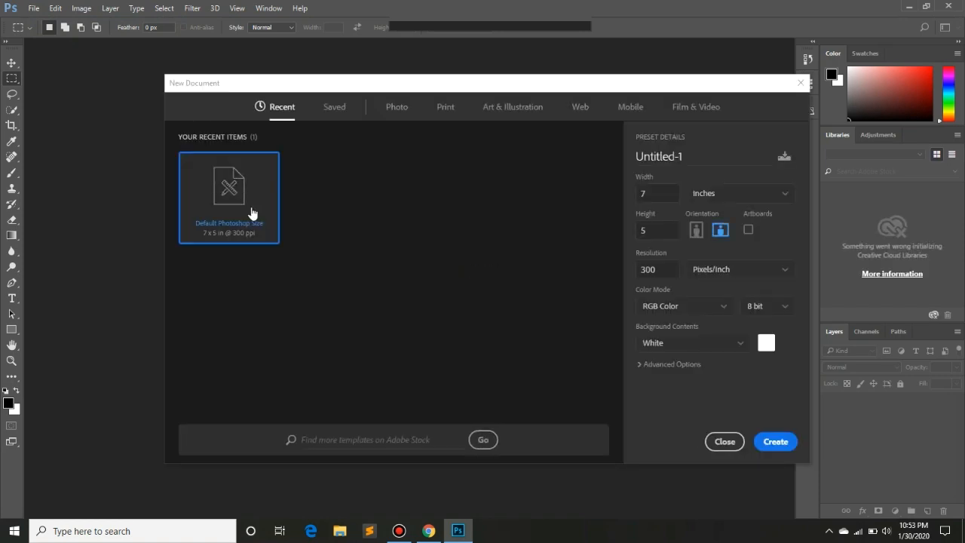
left_click(777, 441)
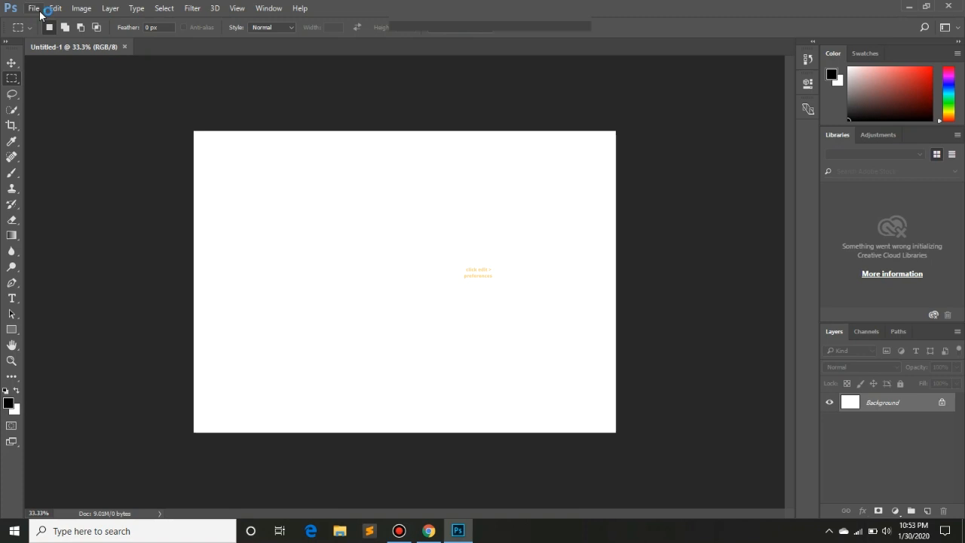
Set the interface color theme to the darkest option in the Interface preferences and apply the change
left_click(55, 9)
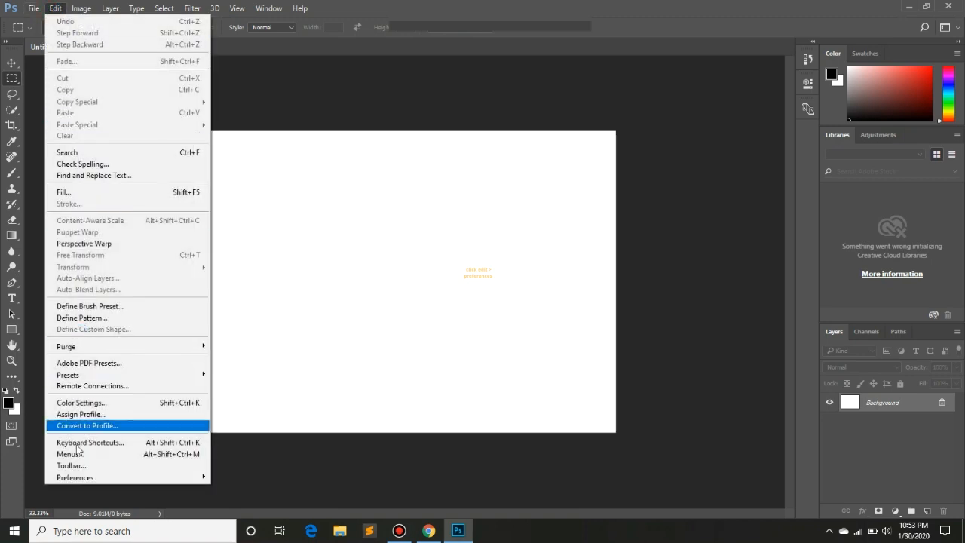
mouse_move(114, 477)
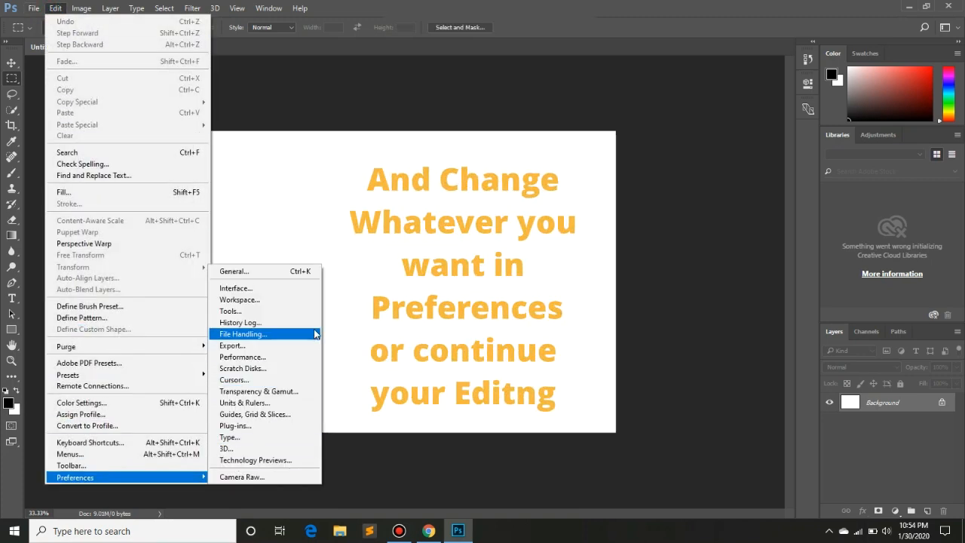
left_click(285, 288)
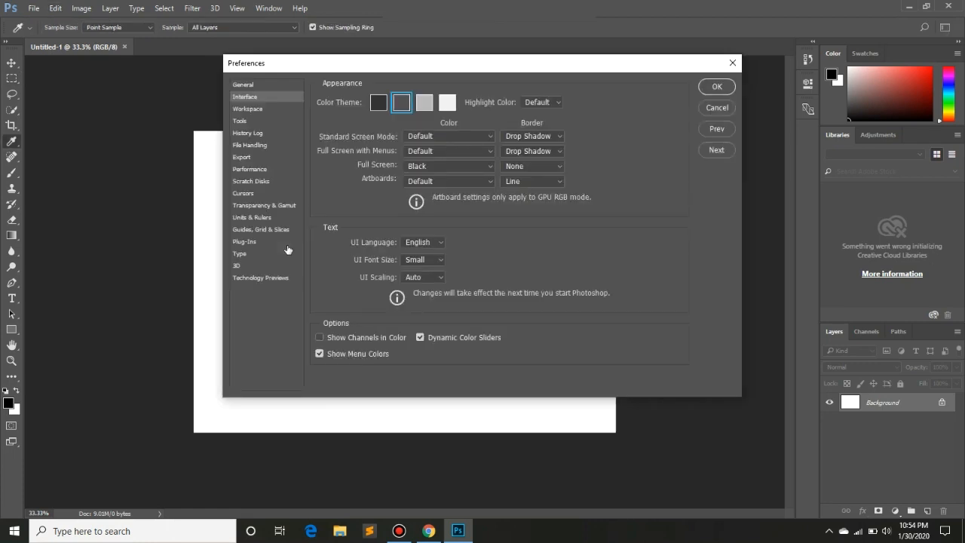
left_click(379, 102)
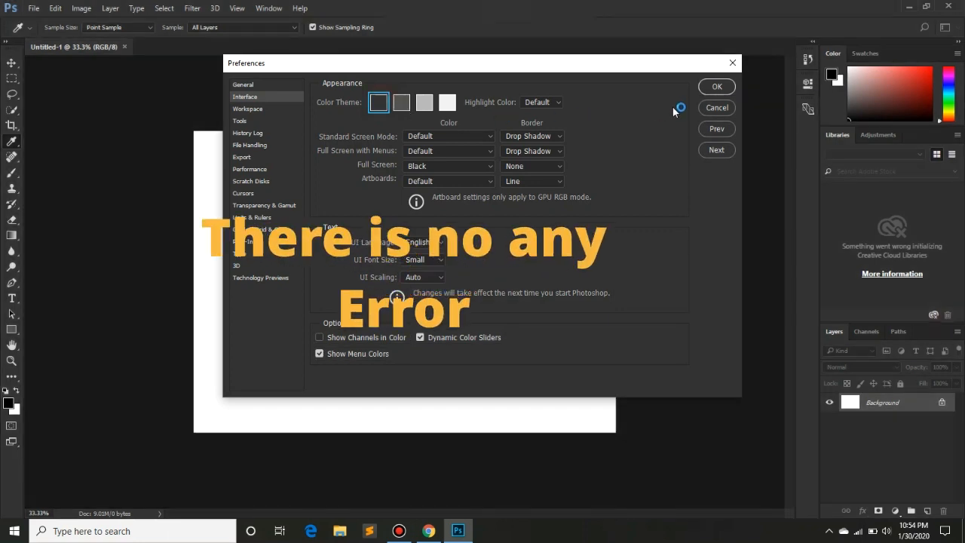
left_click(715, 88)
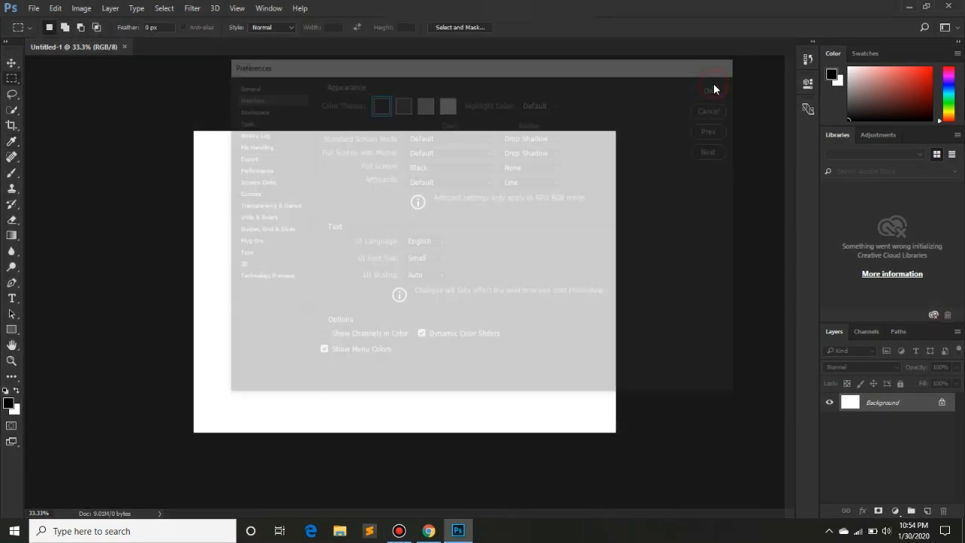